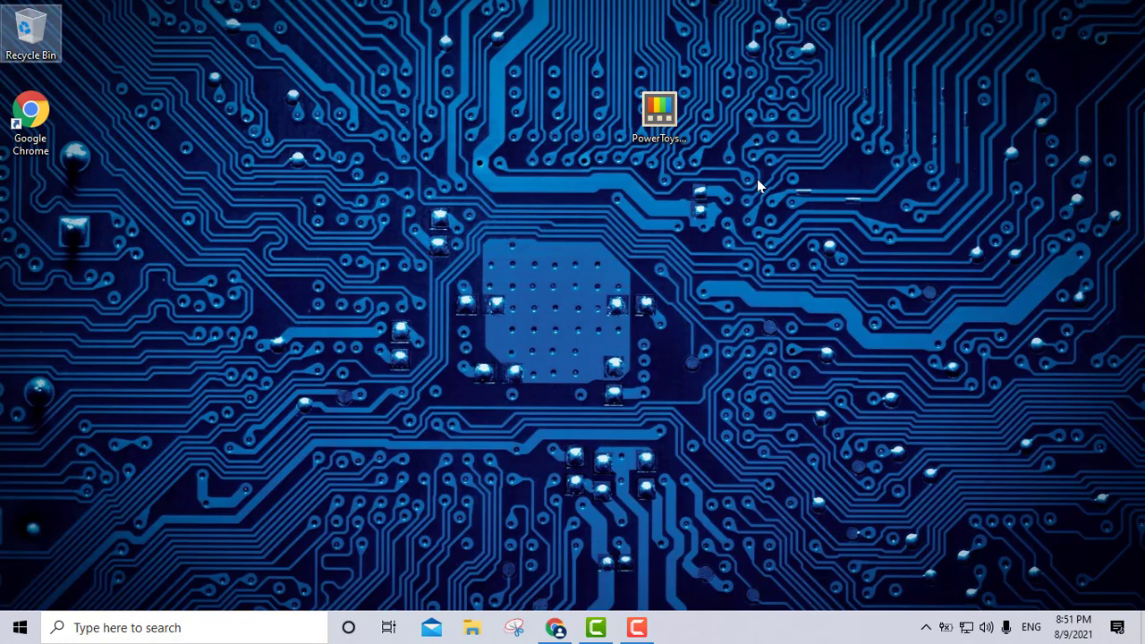
- Switch to Chrome and download PowerToysSetup-0.43.0-x64.exe from the PowerToys v0.43.0 release page, leaving the browser minimized
left_click(556, 628)
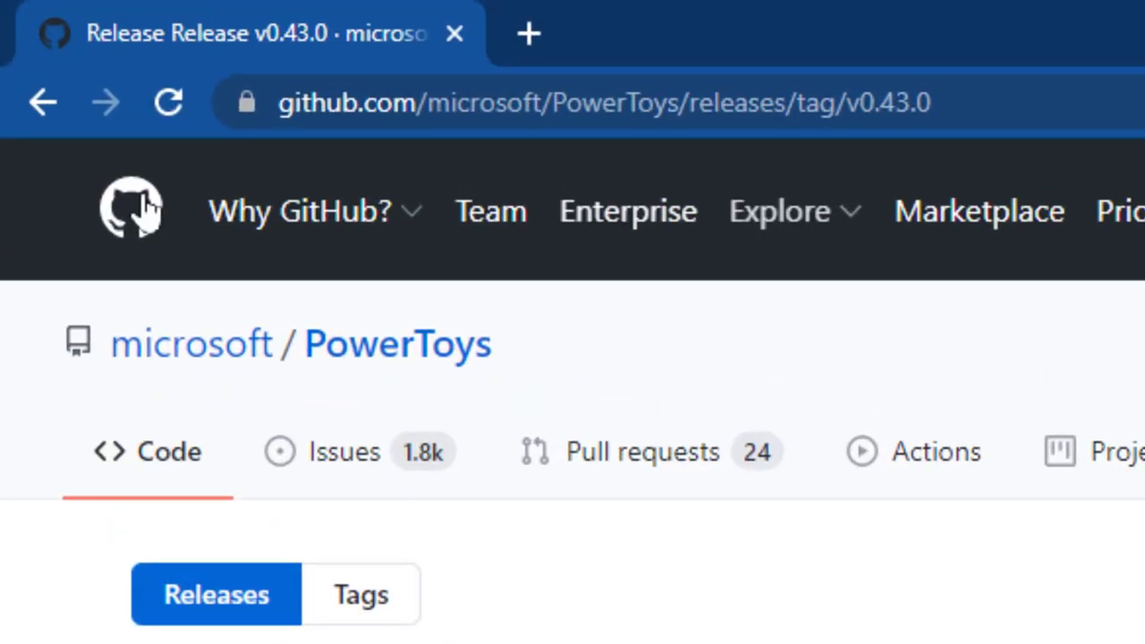
scroll(911, 577, "down", 20)
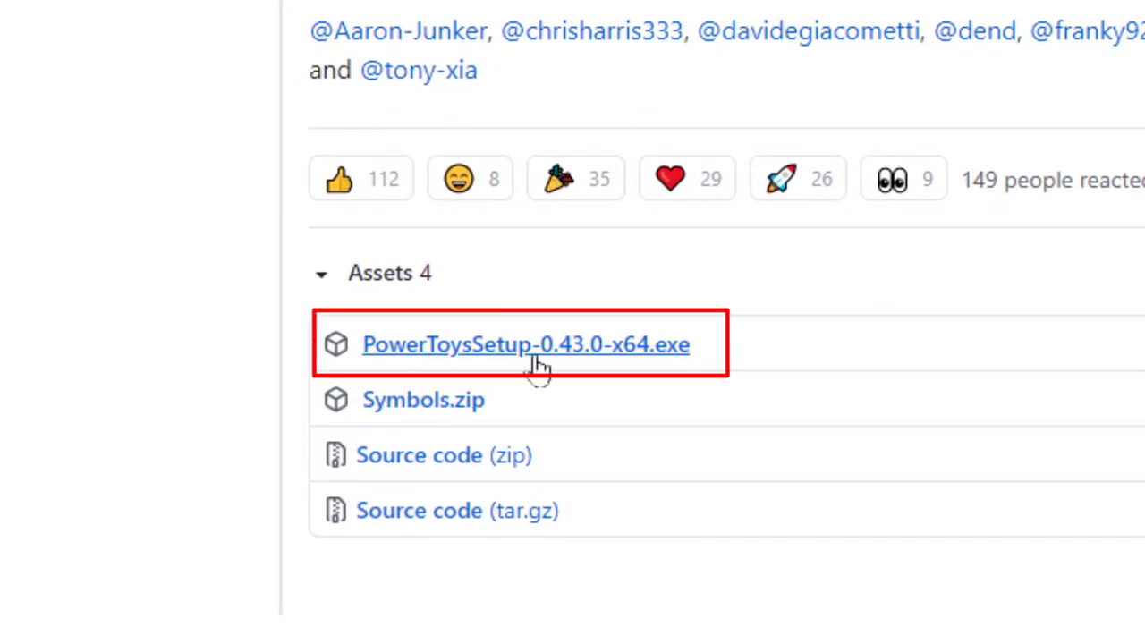
left_click(671, 349)
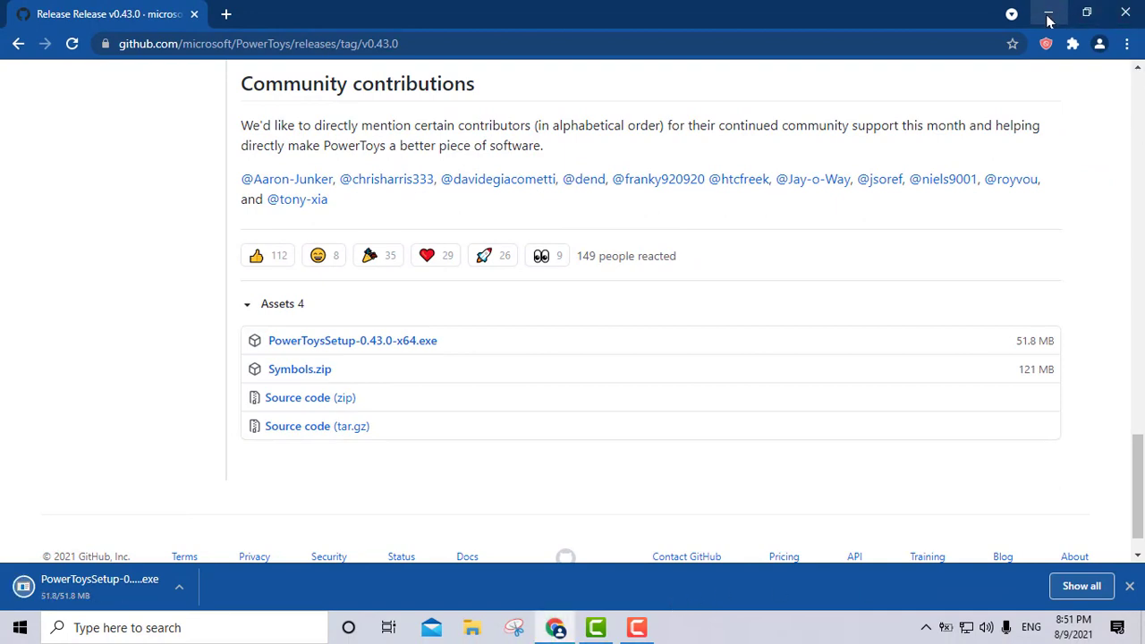
left_click(1049, 15)
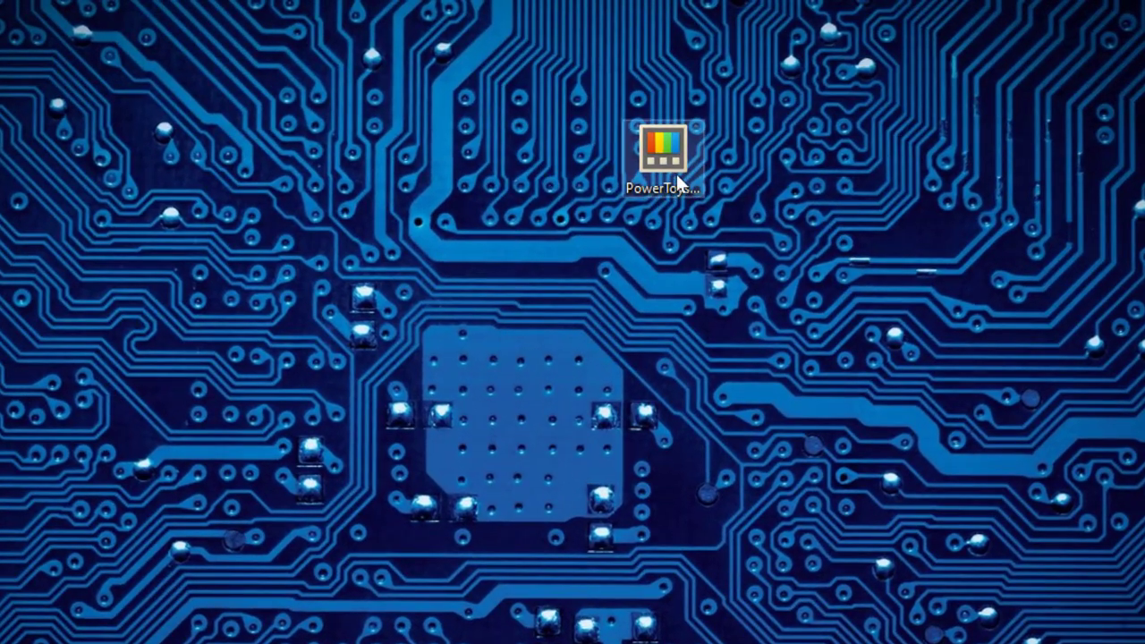
- Run the PowerToys installer from the desktop and complete the setup wizard with its default settings
mouse_move(661, 149)
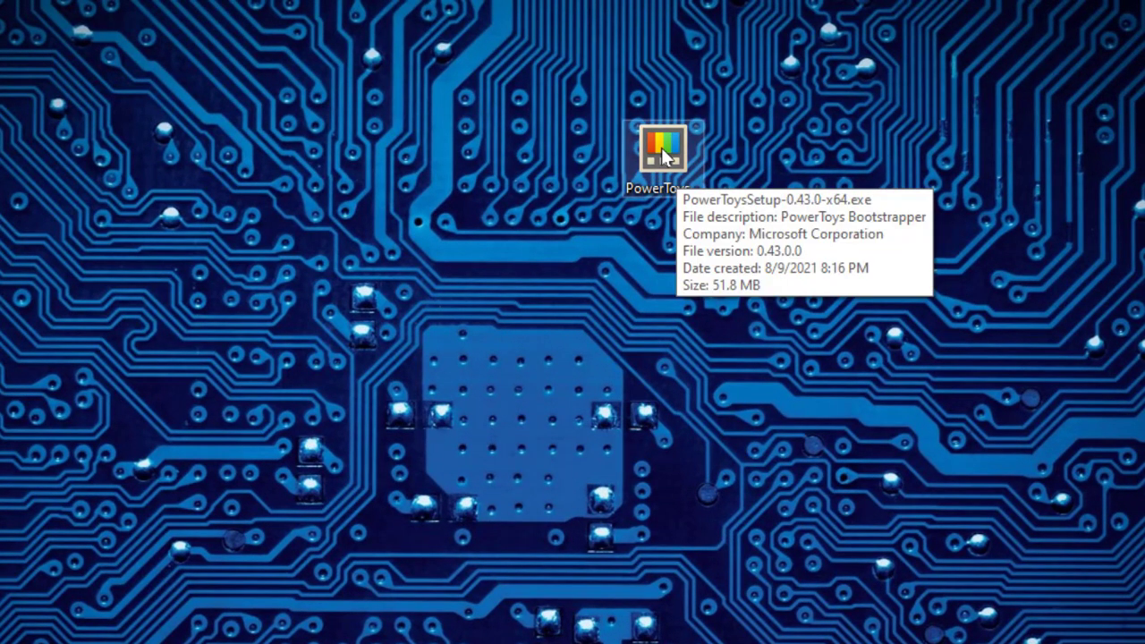
double_click(663, 154)
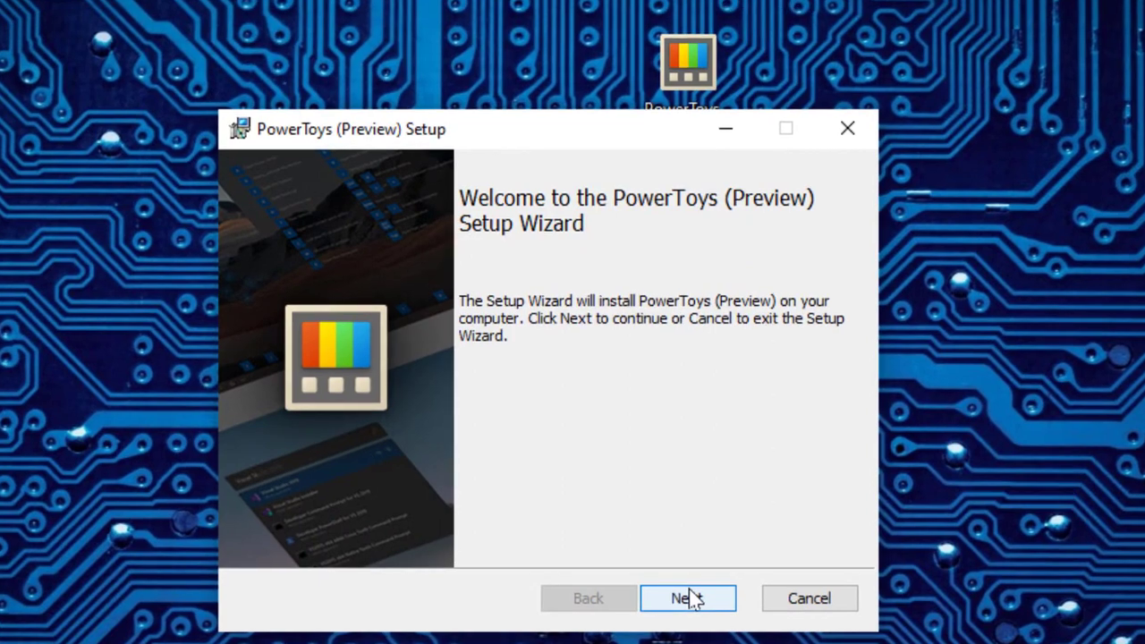
left_click(665, 605)
left_click(695, 598)
left_click(695, 598)
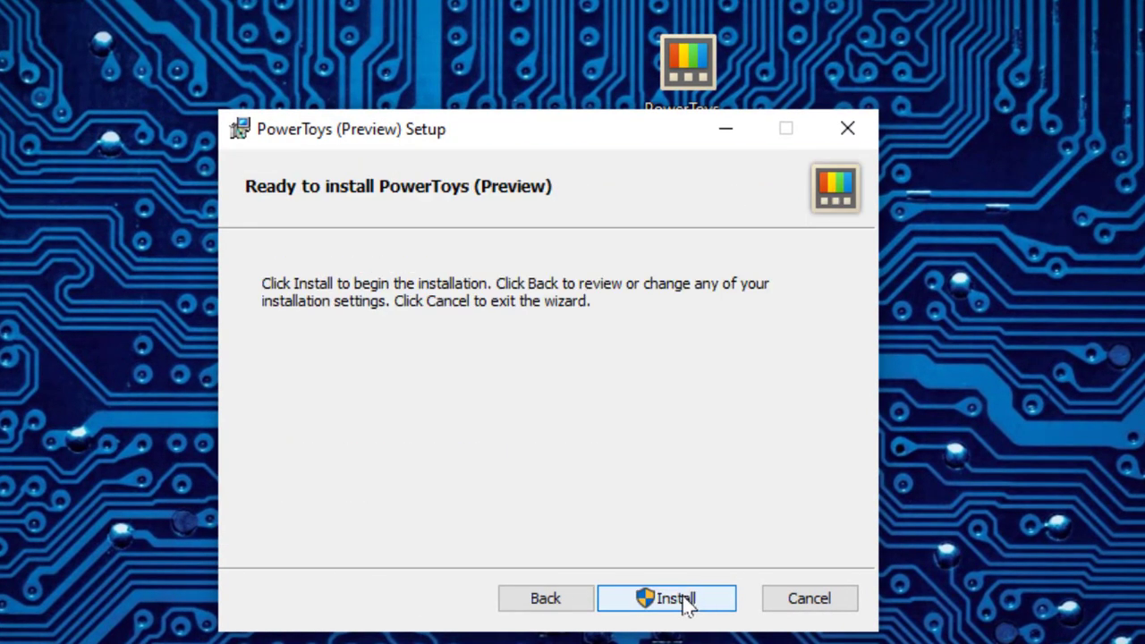
left_click(684, 599)
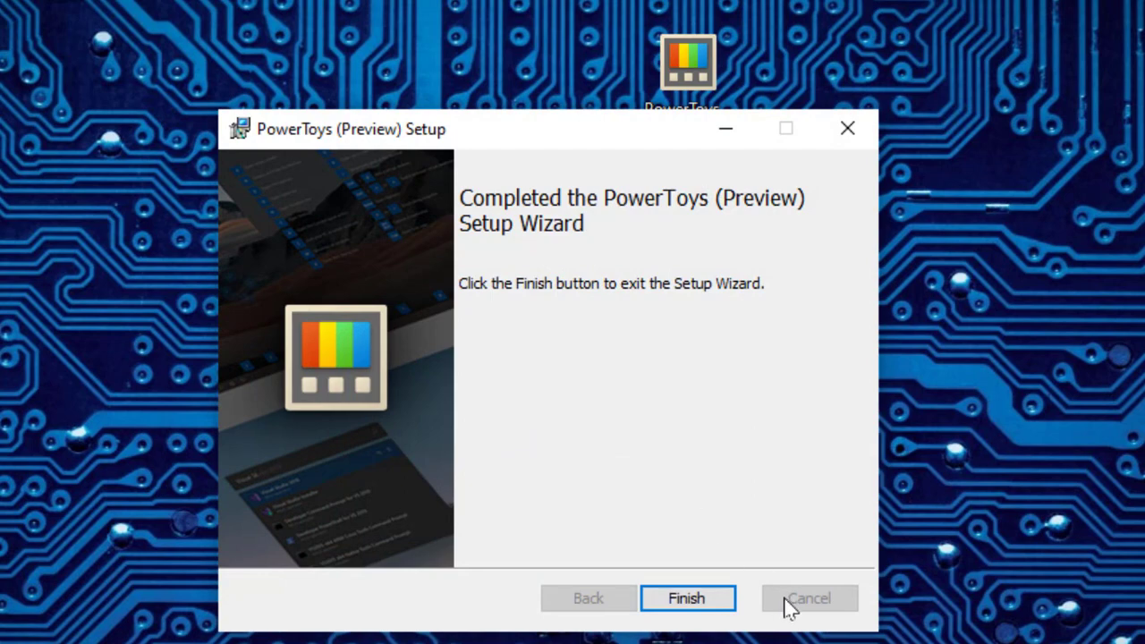
left_click(702, 611)
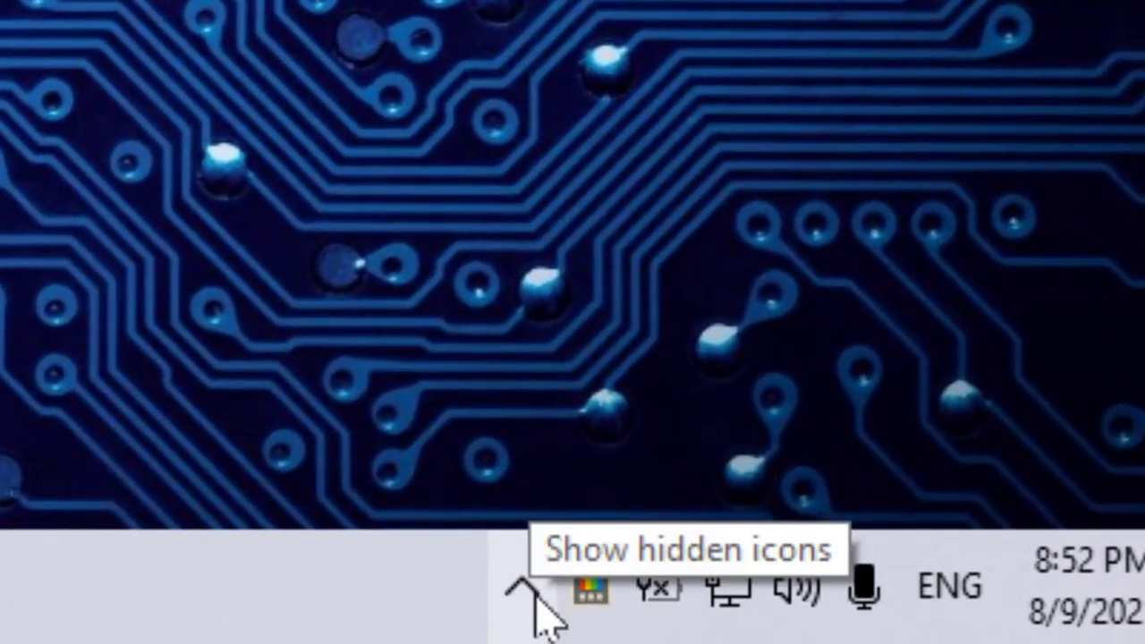
- Open the PowerToys settings and turn Always run as administrator off and back on
left_click(590, 590)
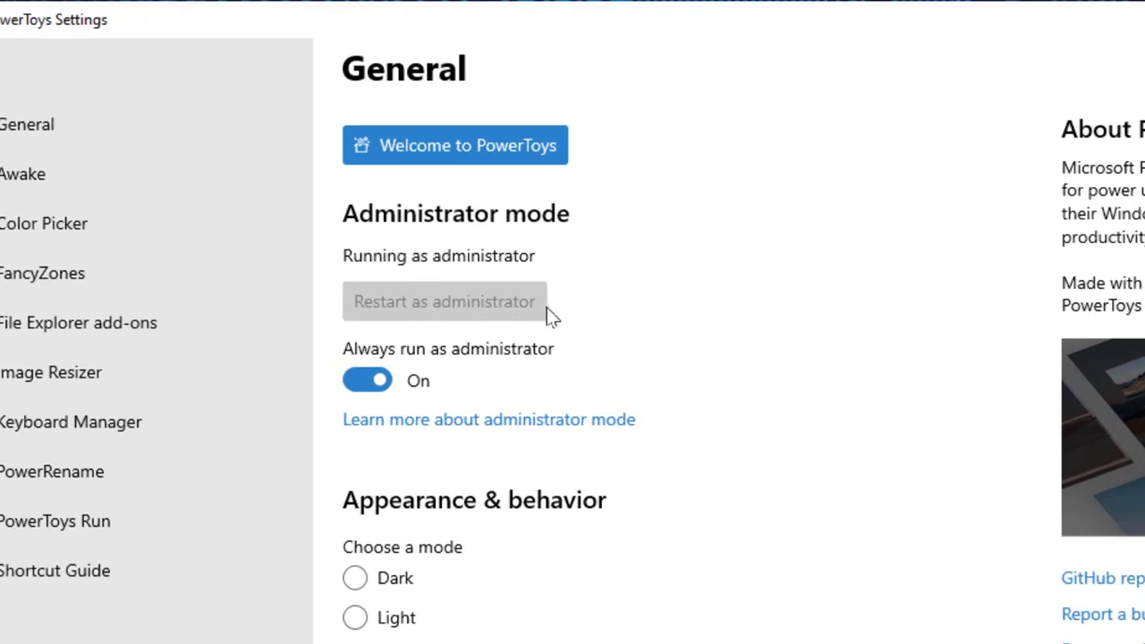
left_click(376, 387)
left_click(378, 385)
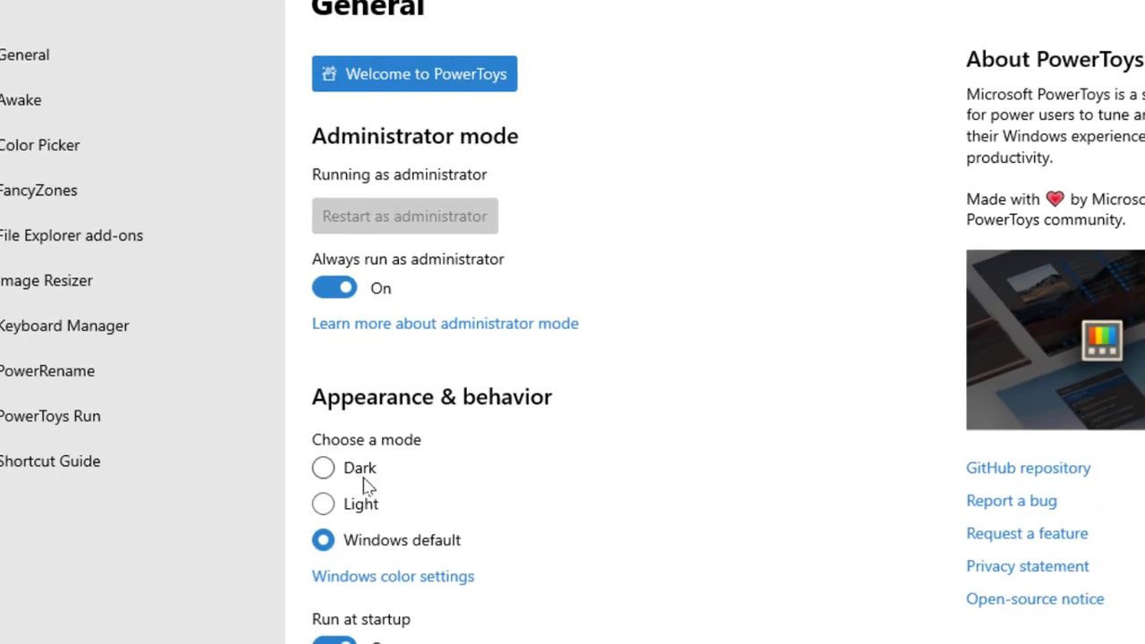
- Try the Dark and Light appearance modes and return to Windows default
left_click(351, 480)
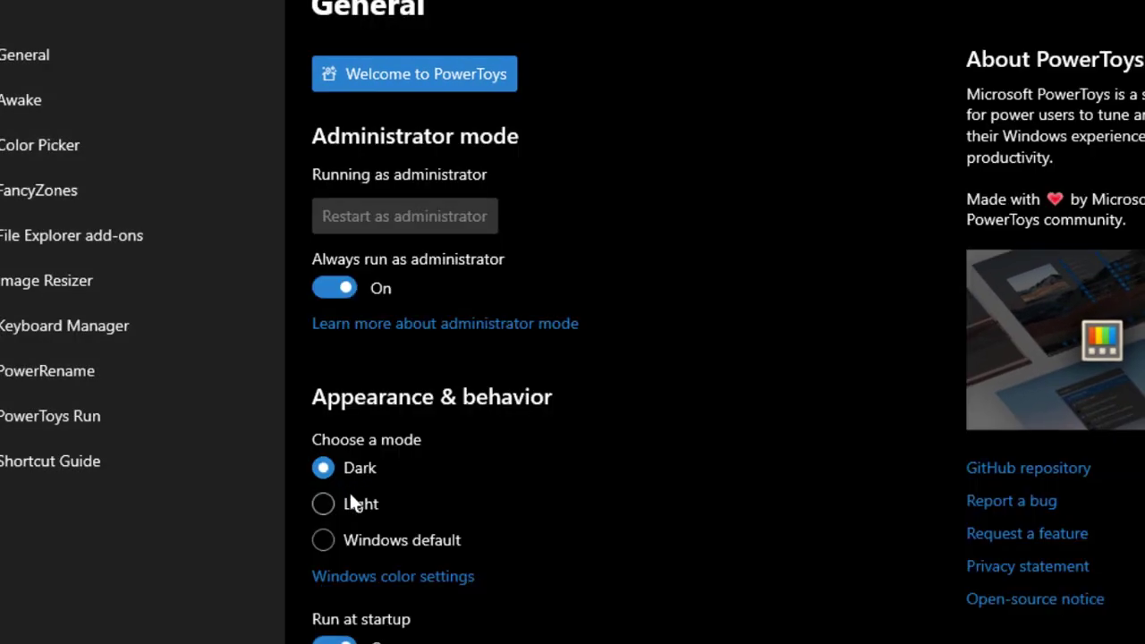
left_click(353, 506)
left_click(367, 544)
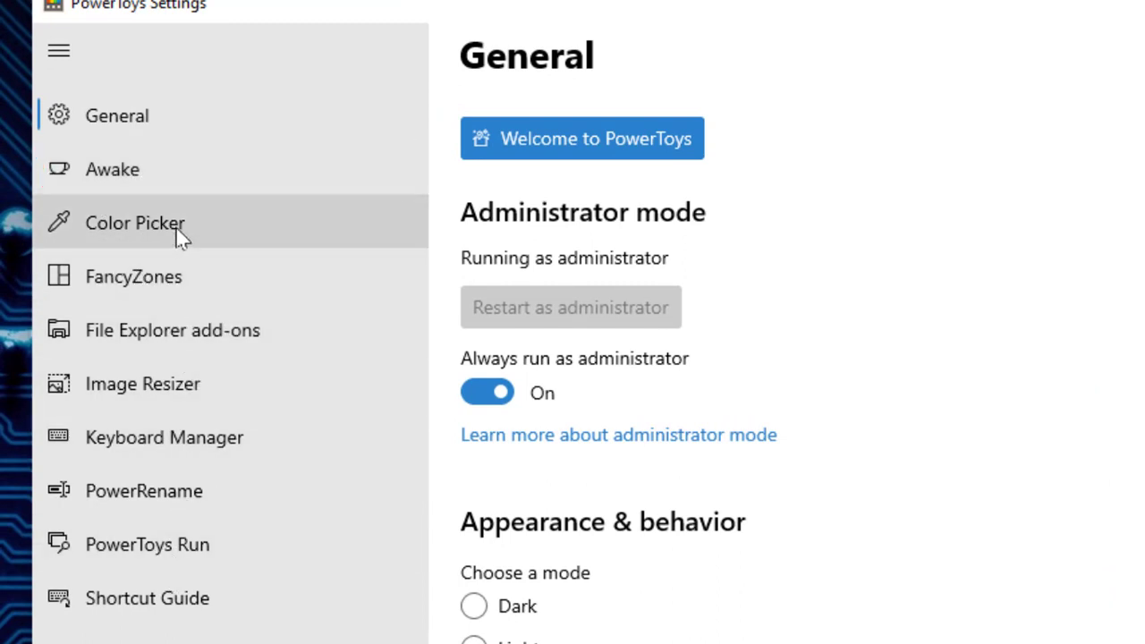
- Open the Awake settings and turn the Keep screen on option off and back on
left_click(143, 173)
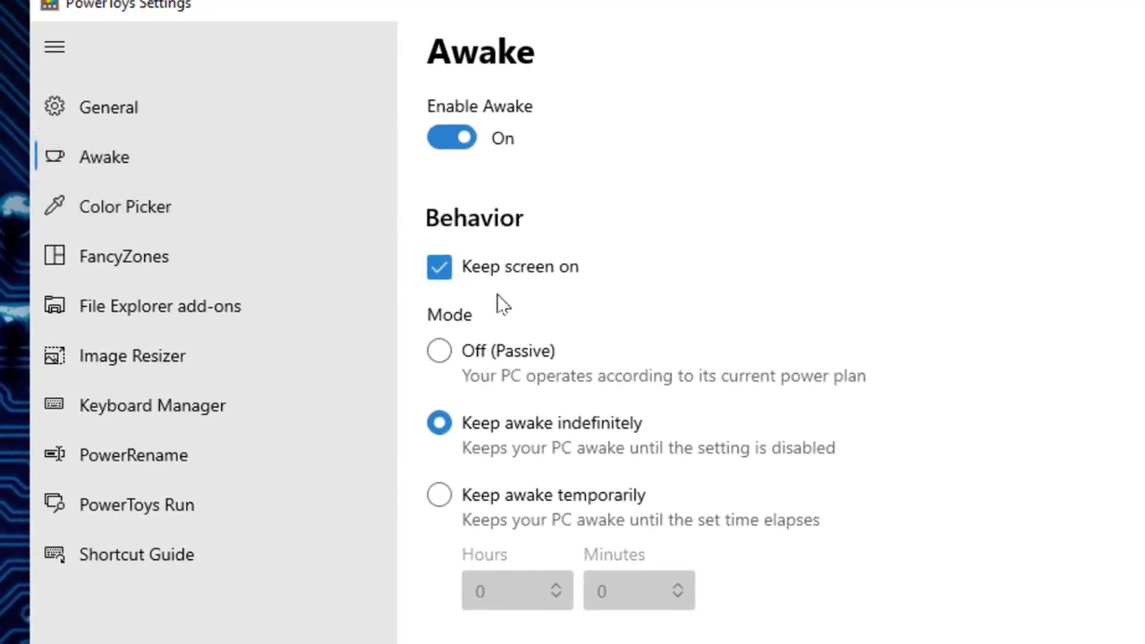
left_click(441, 273)
left_click(441, 274)
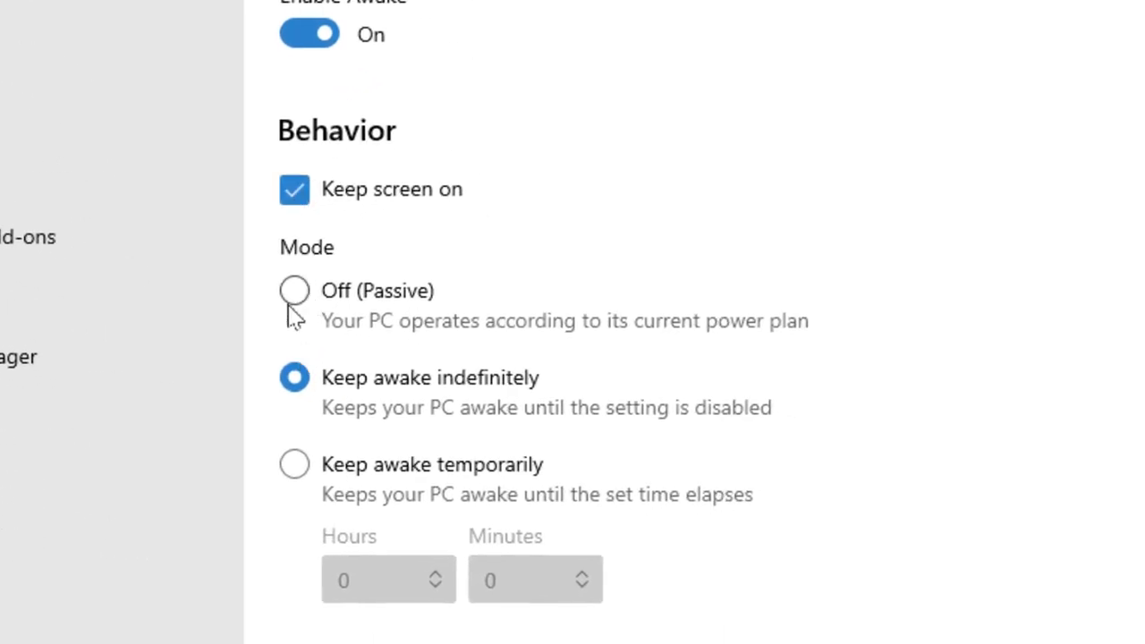
- Try each Awake mode in turn: Off (Passive), Keep awake indefinitely, and Keep awake temporarily with 8 hours
left_click(342, 298)
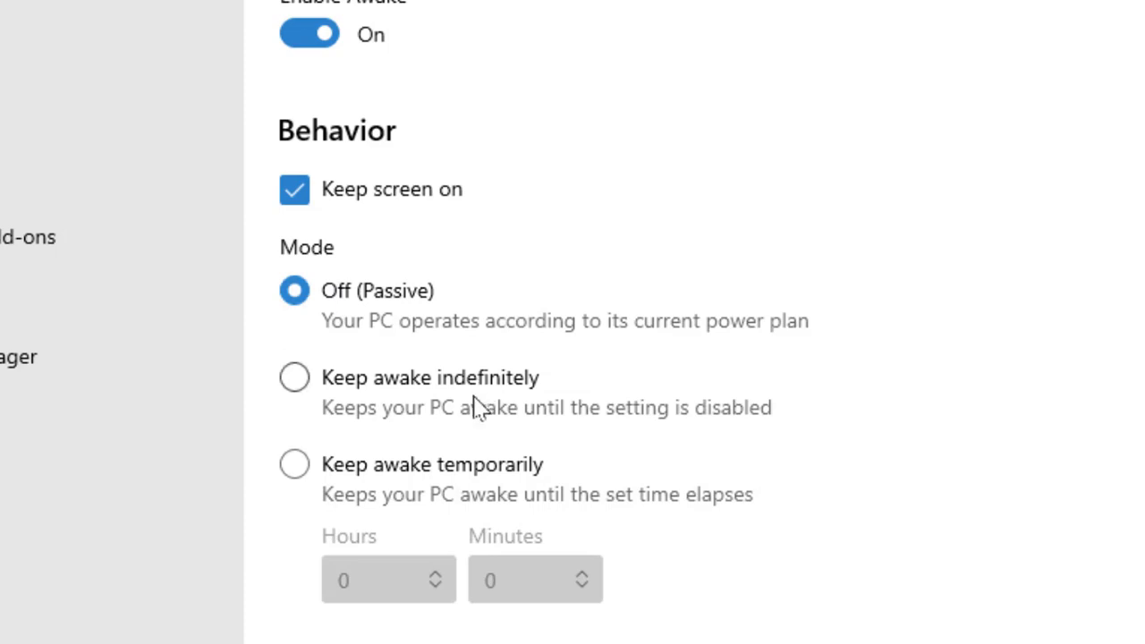
left_click(354, 398)
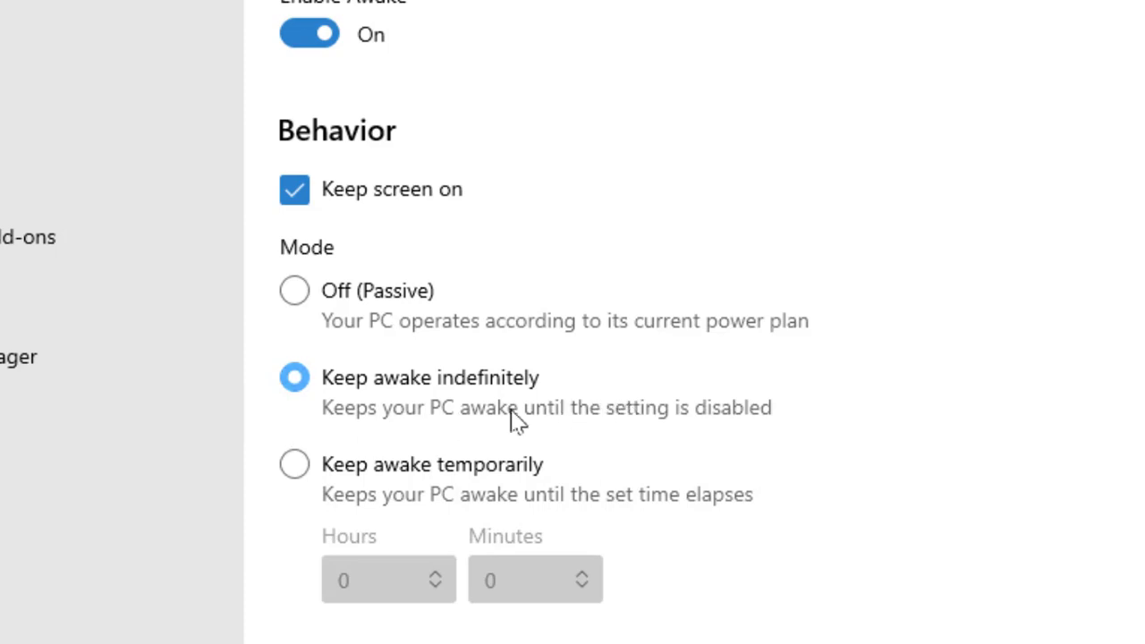
left_click(366, 476)
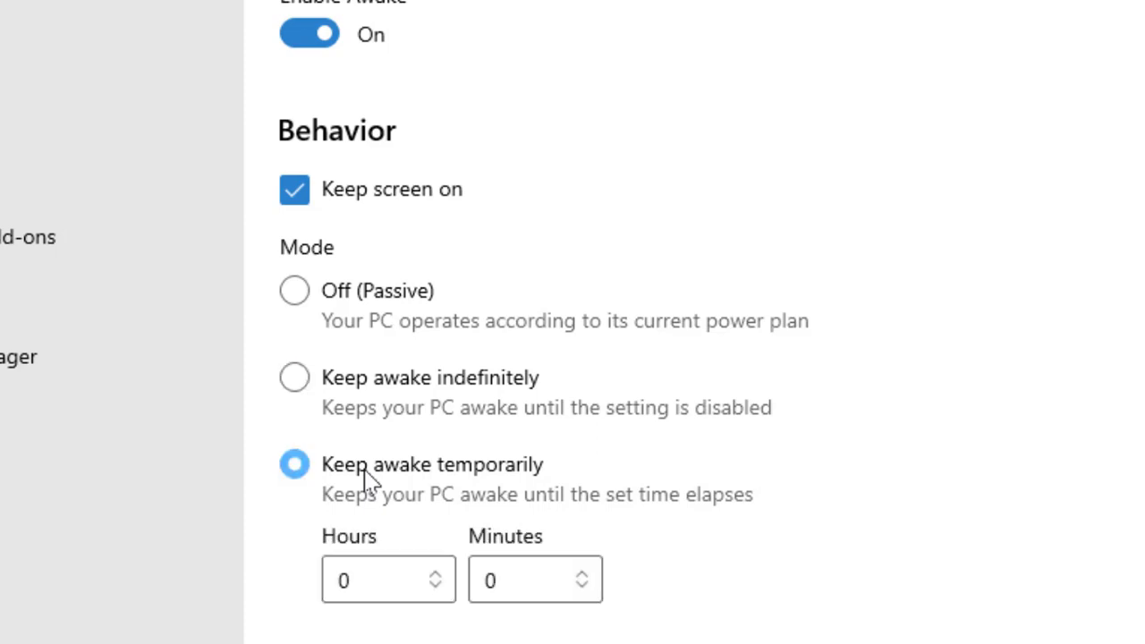
left_click(435, 573)
left_click(458, 550)
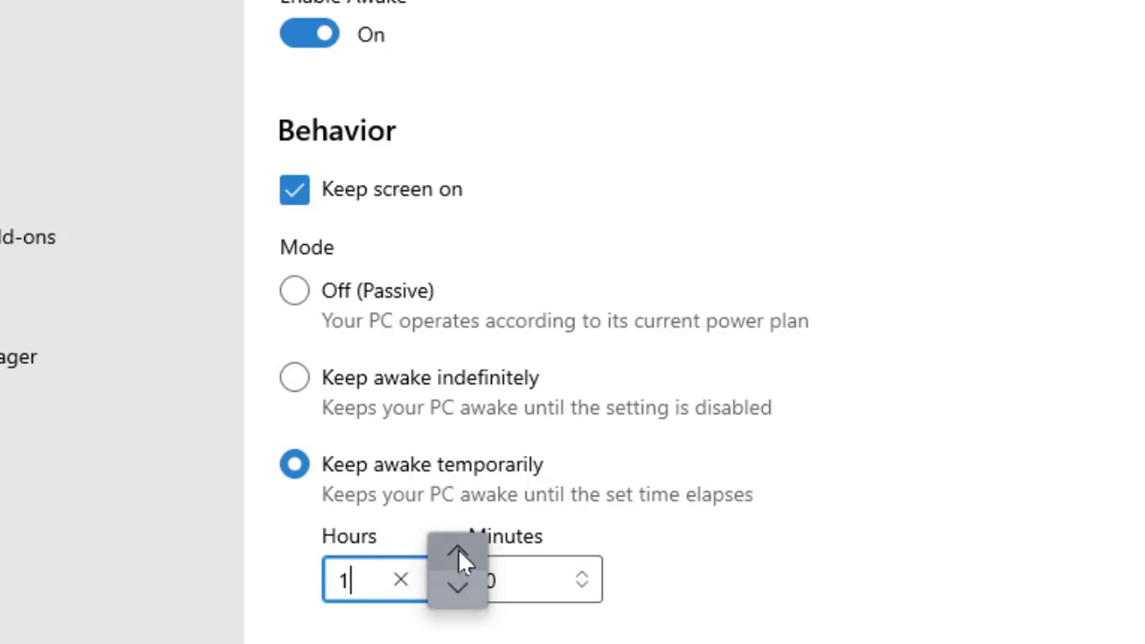
left_click(458, 549)
left_click(457, 550)
left_click(457, 549)
left_click(457, 549)
left_click(458, 550)
left_click(457, 549)
left_click(457, 555)
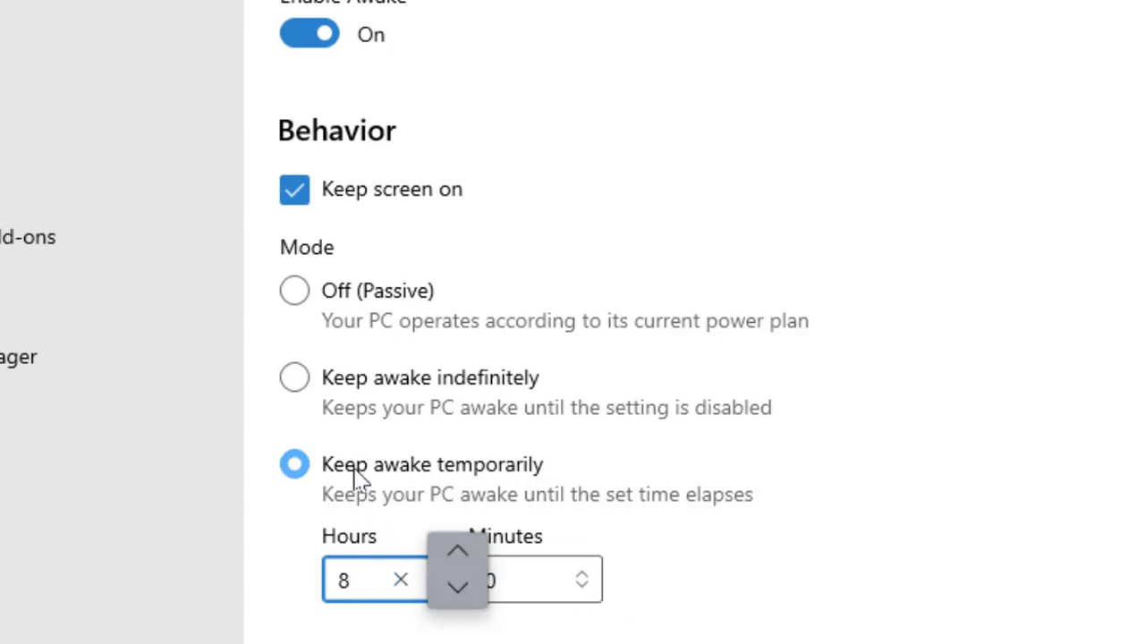
- Clear the hours value, set the Awake mode to Keep awake indefinitely, and close the PowerToys settings
left_click(402, 582)
left_click(891, 439)
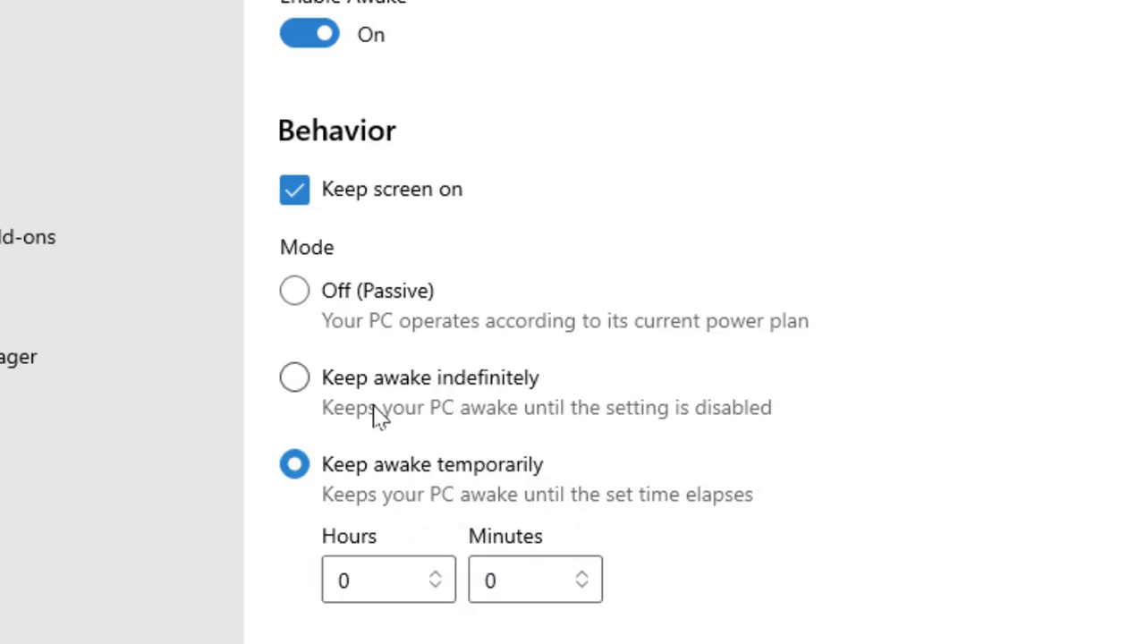
left_click(392, 386)
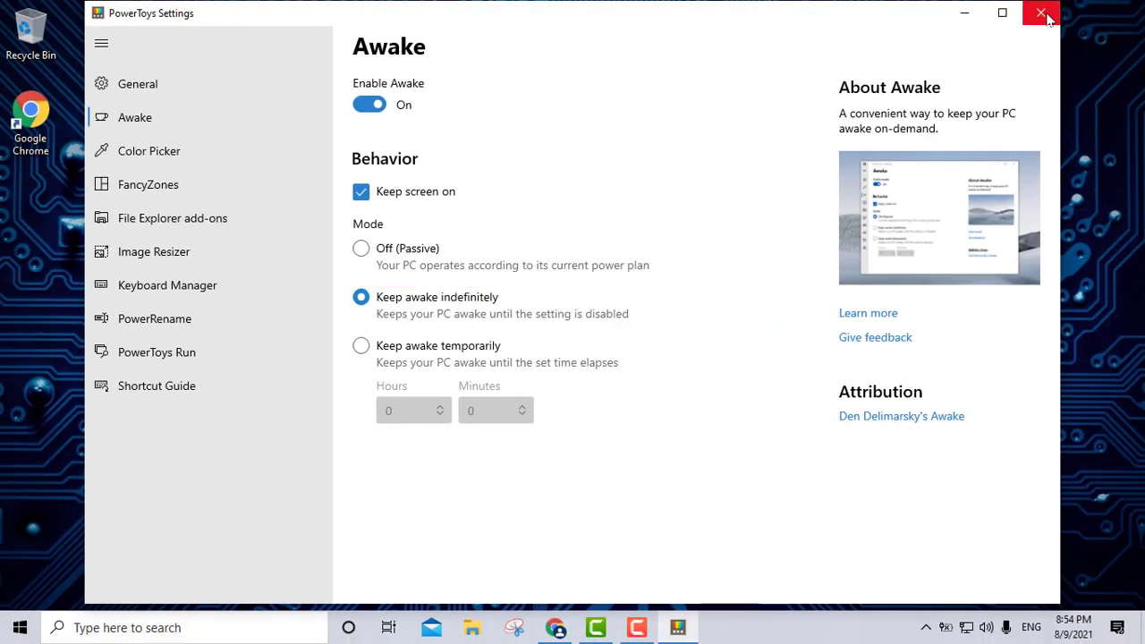
left_click(1042, 14)
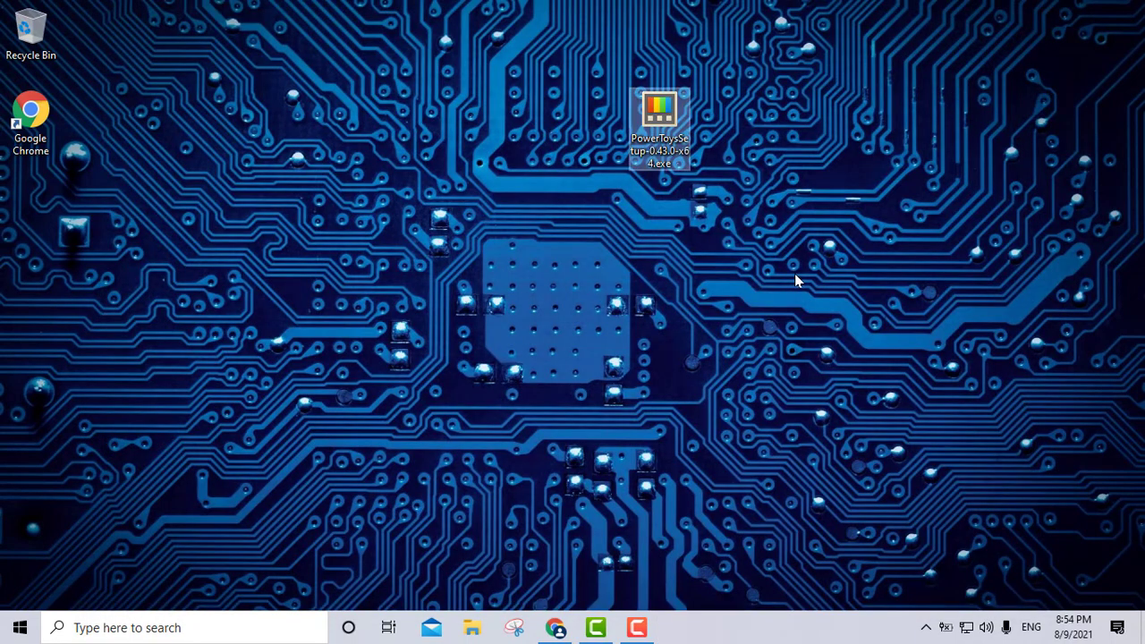